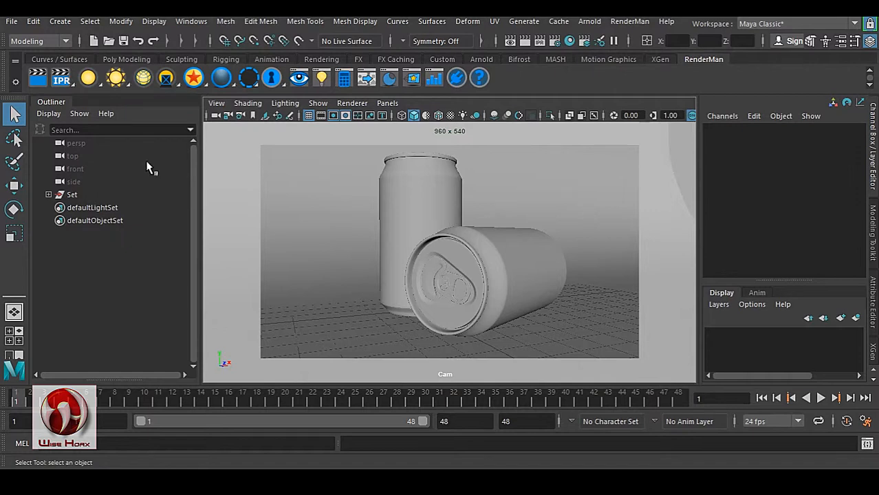
Step: Add a RenderMan dome light to the scene and render the view of the two cans
left_click(114, 78)
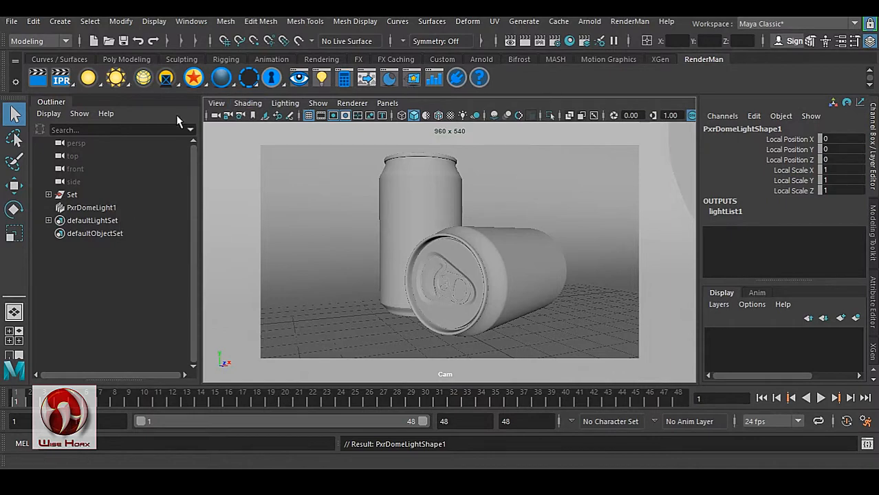
left_click(39, 75)
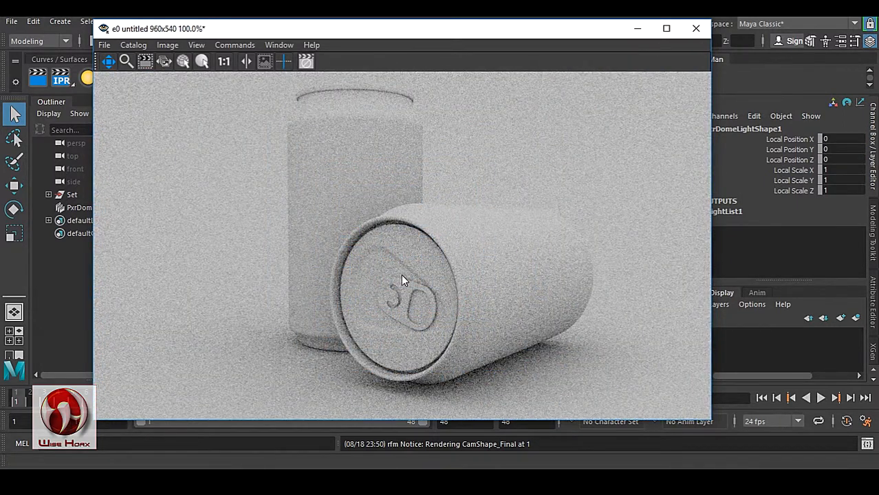
Step: Inspect the noise on the rendered cans up close, and close the render viewer, discarding its session
scroll(401, 275, "up", 6)
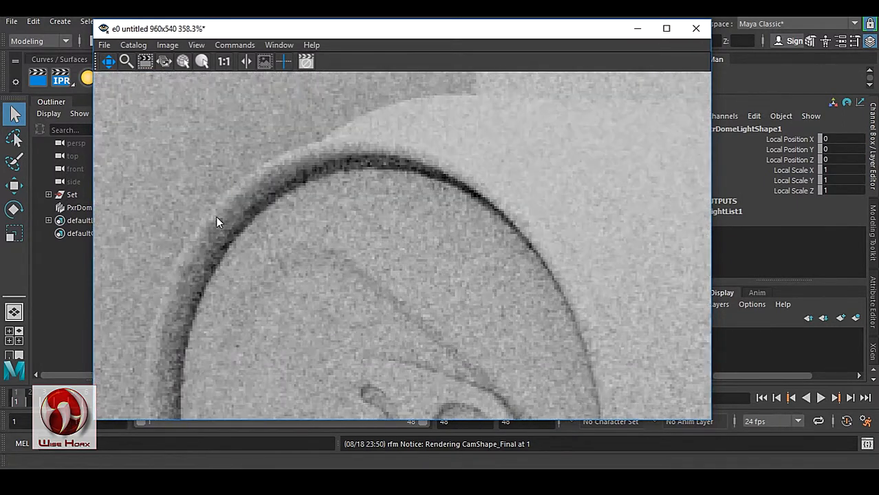
scroll(377, 240, "down", 6)
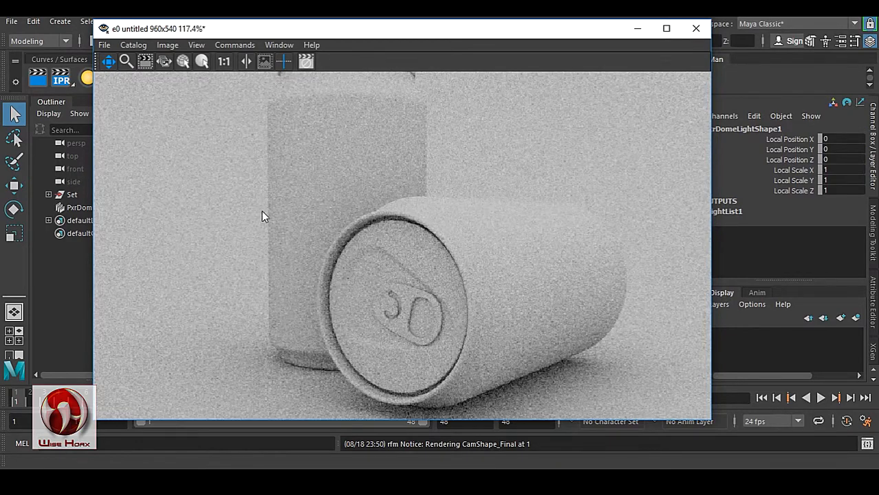
scroll(279, 365, "up", 2)
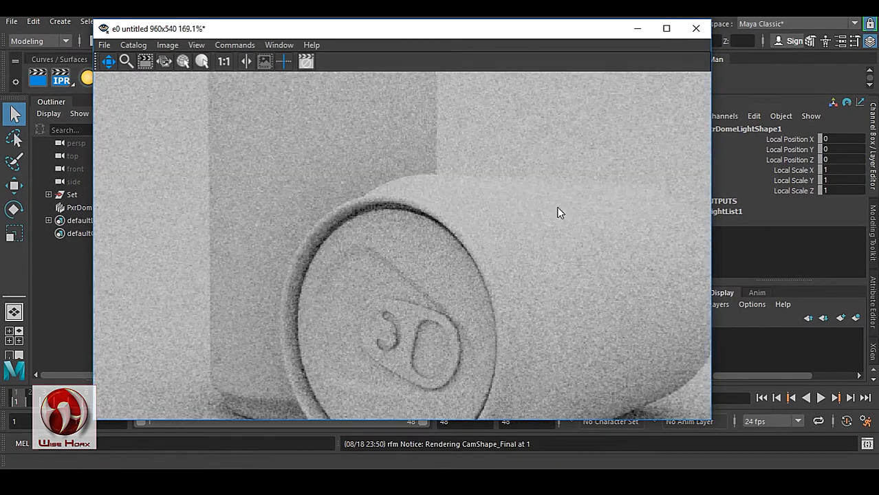
scroll(477, 246, "down", 3)
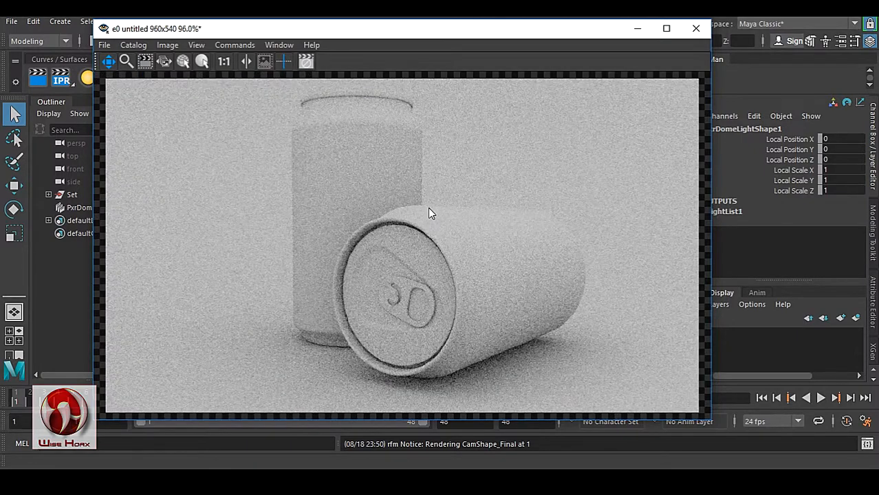
left_click(697, 28)
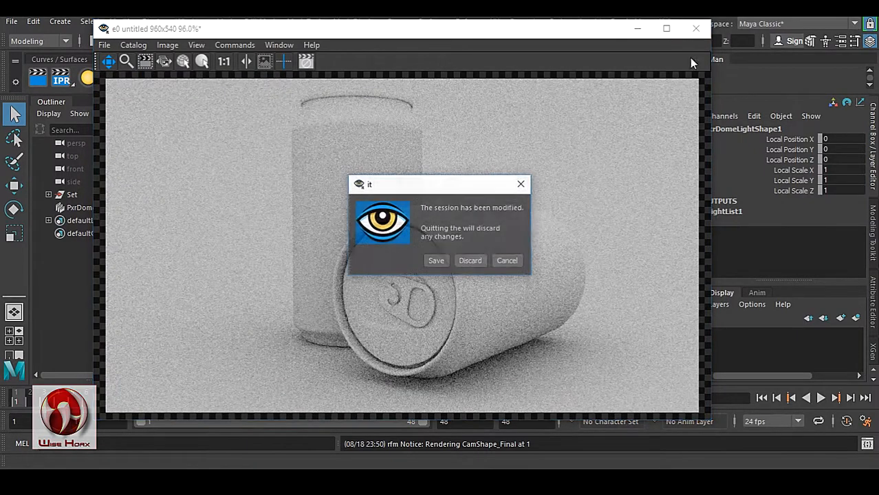
left_click(476, 261)
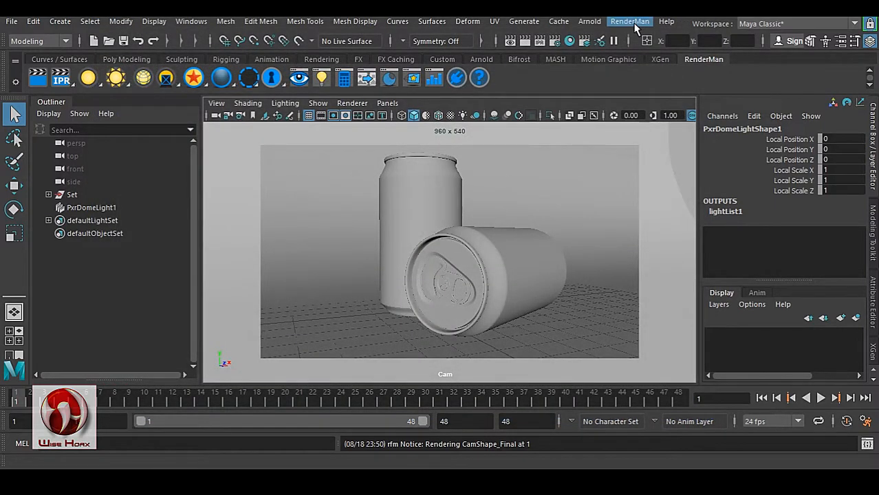
Step: Set the RenderMan sampling's Max Samples to 32 in the render settings
left_click(541, 43)
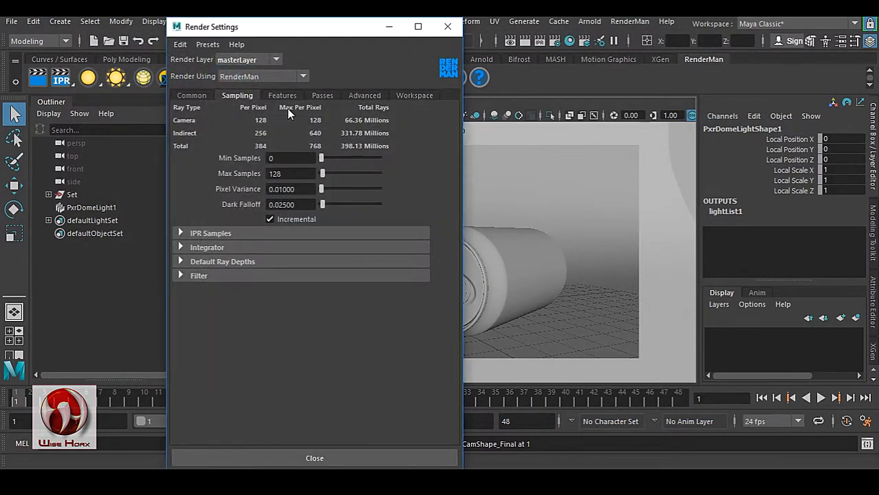
left_click(290, 160)
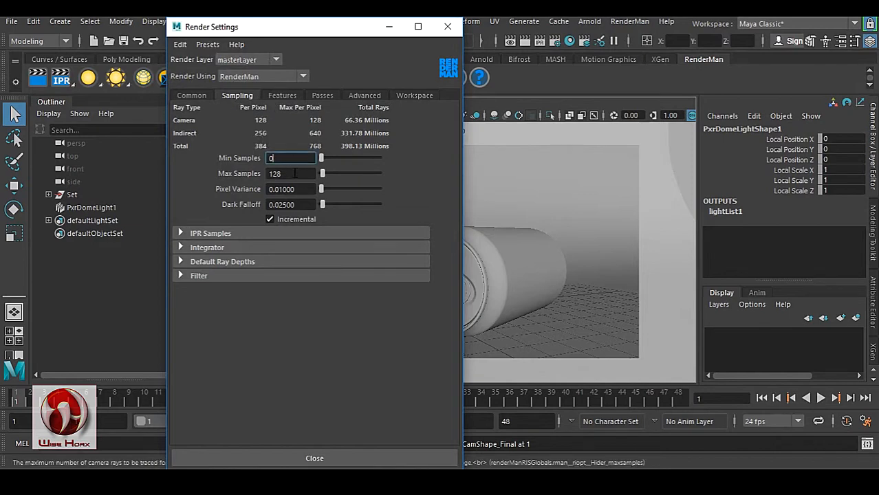
left_click(293, 172)
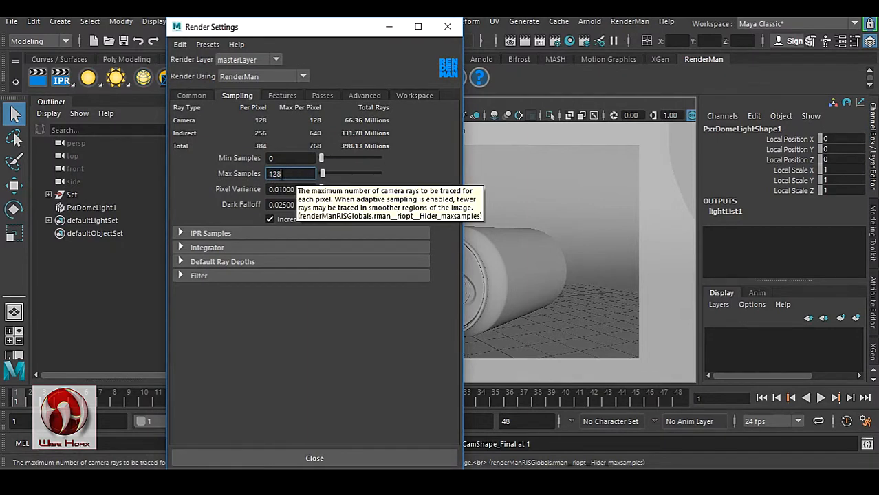
left_click_drag(285, 173, 205, 172)
type("32")
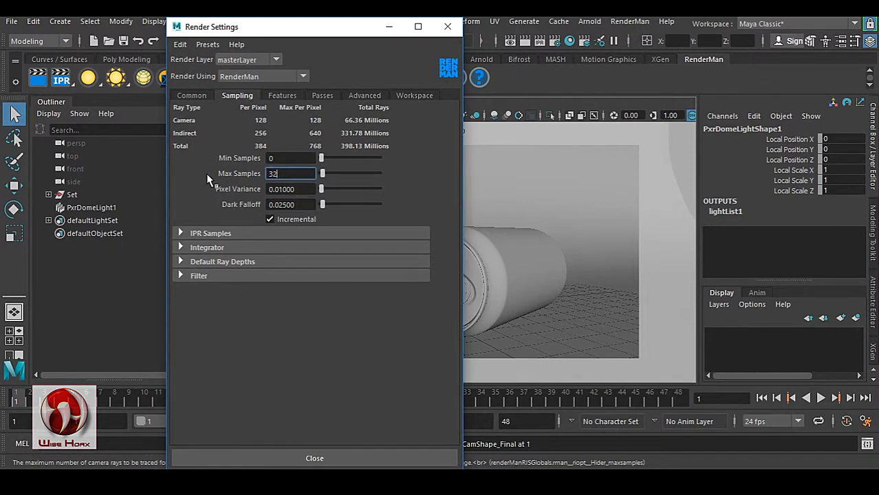
key("Return")
Step: Set the Denoise mode to Frame in the render settings and close the settings window
left_click(282, 95)
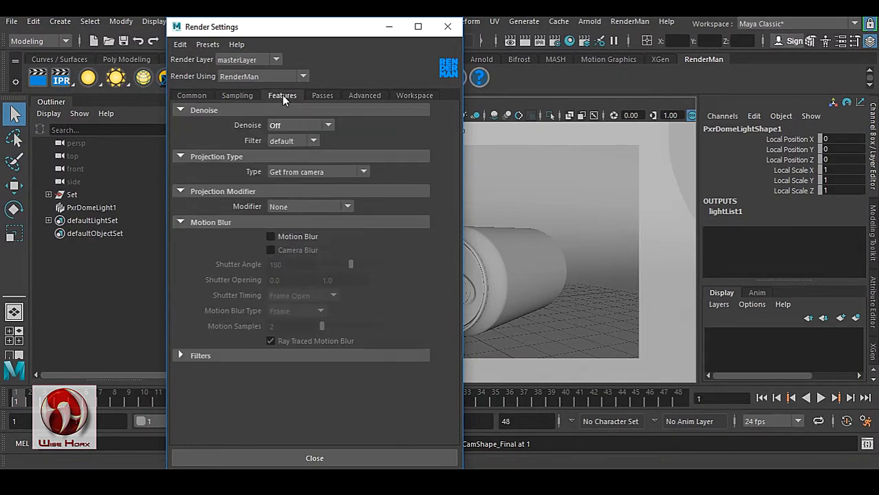
left_click(294, 125)
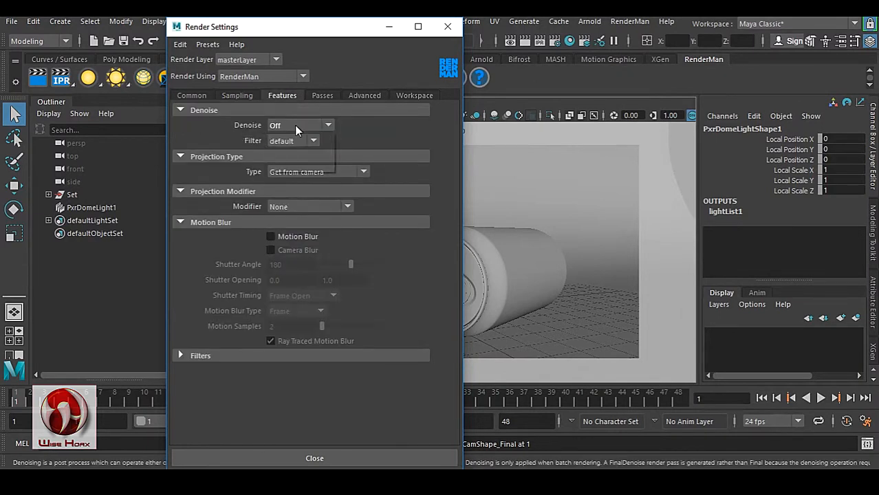
left_click(289, 152)
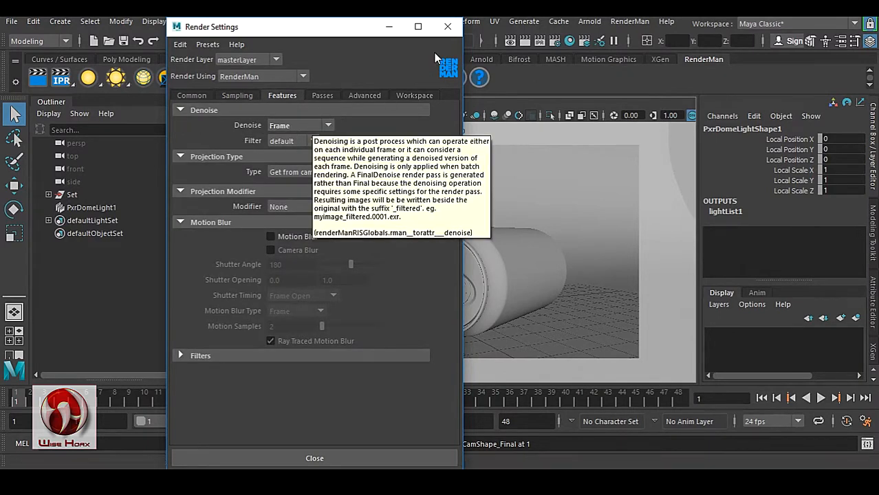
left_click(447, 27)
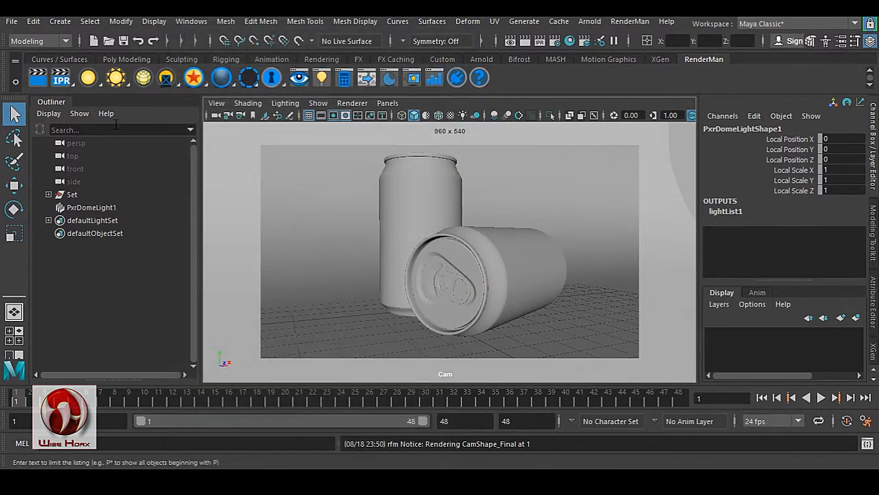
Step: Render the cans again with the new settings, dismiss the render, and read the Denoise option's description in the render settings
left_click(38, 77)
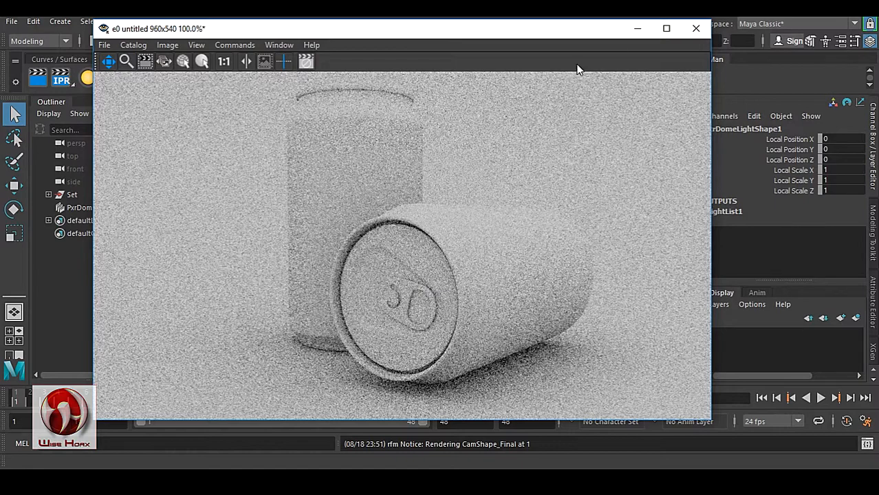
left_click(631, 30)
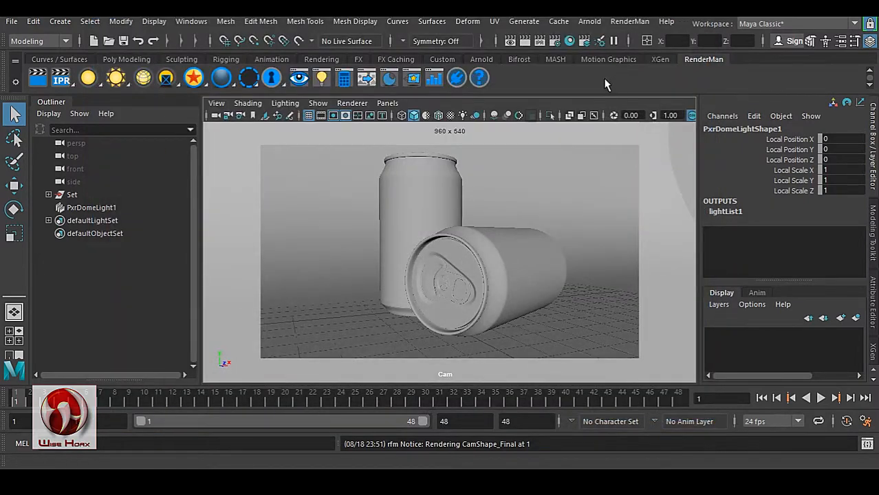
left_click(555, 41)
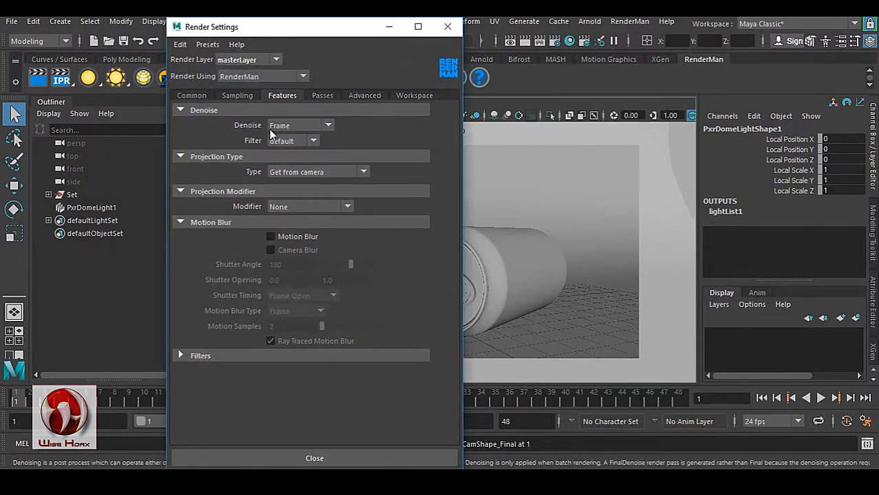
mouse_move(269, 129)
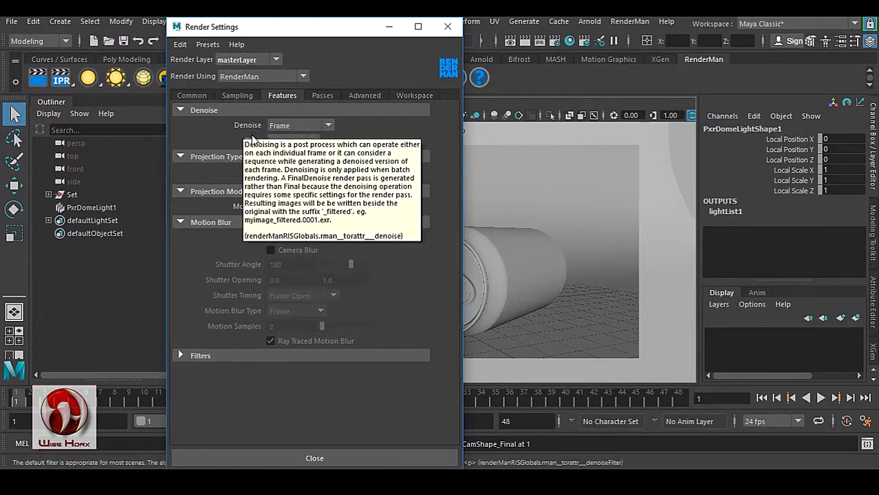
left_click(448, 27)
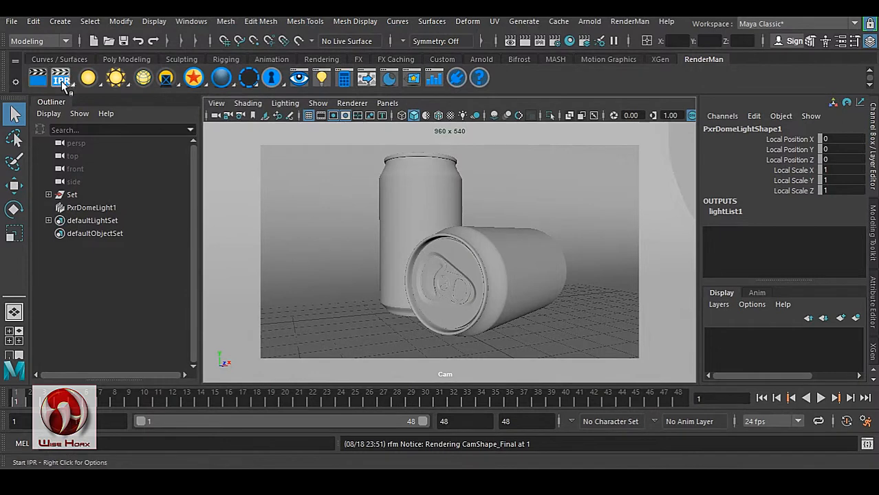
Step: Examine the image output path and file name in the common render settings, and close the window
left_click(555, 41)
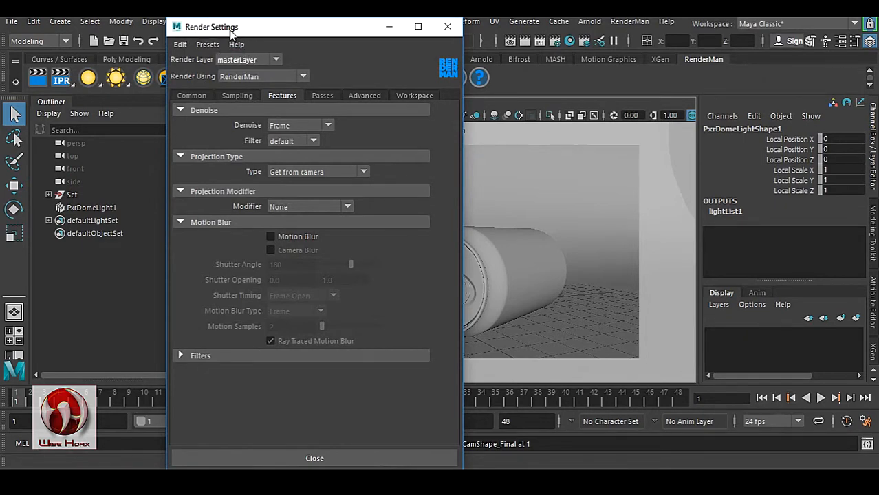
left_click(197, 96)
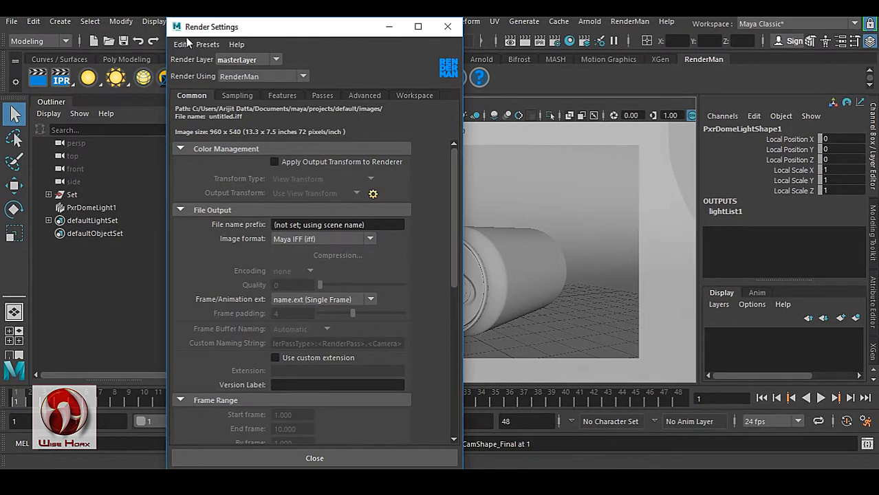
mouse_move(273, 28)
left_mouse_down()
mouse_move(301, 38)
mouse_move(246, 43)
mouse_move(262, 40)
left_mouse_up()
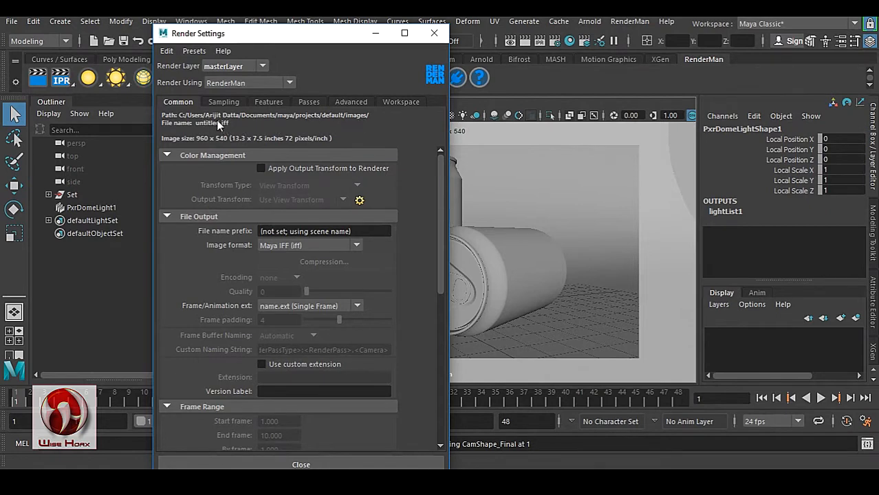
left_click(433, 33)
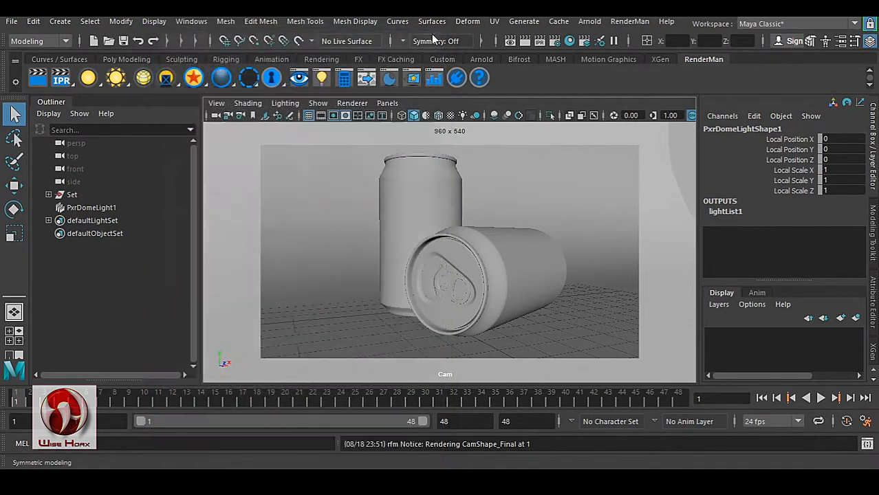
Step: Set the output file name prefix to Denoise in the Advanced RenderMan Controls' global settings
left_click(630, 22)
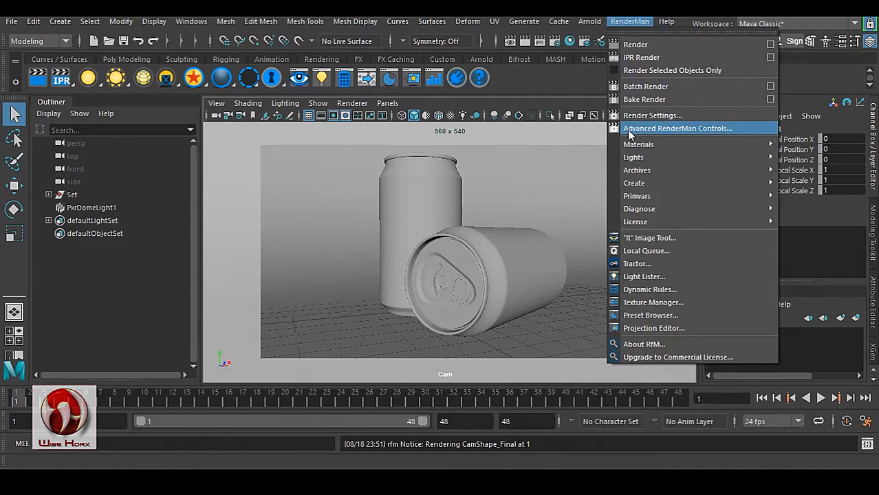
left_click(716, 130)
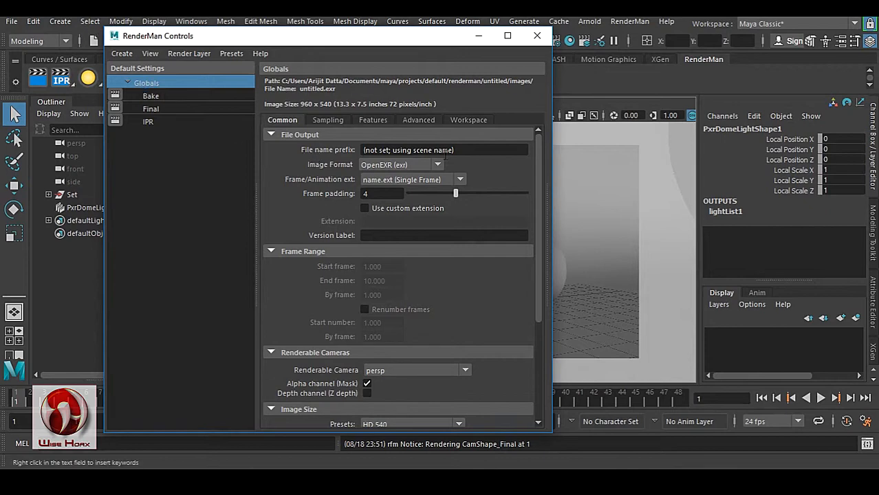
left_click_drag(471, 154, 291, 158)
type("Denoise")
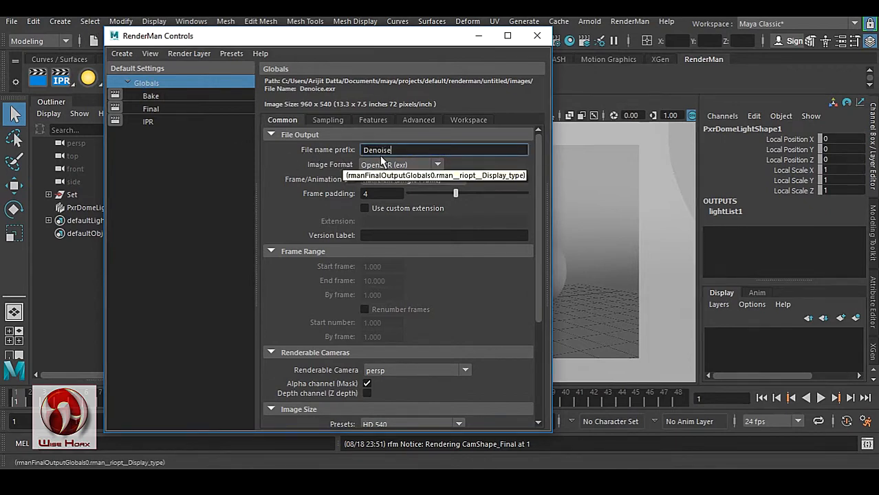
key("Return")
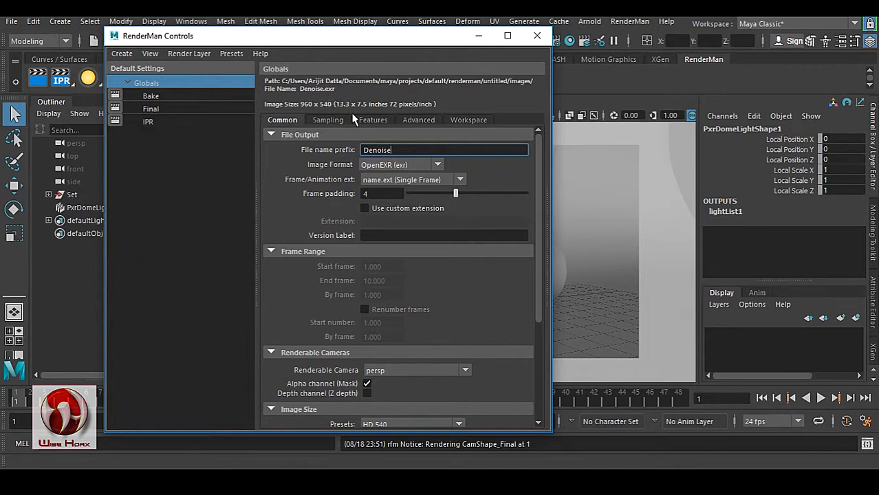
left_click_drag(420, 152, 322, 156)
left_click(420, 150)
Step: Compare the output path in the render settings with the one in RenderMan Controls, and close the render settings
left_click(556, 40)
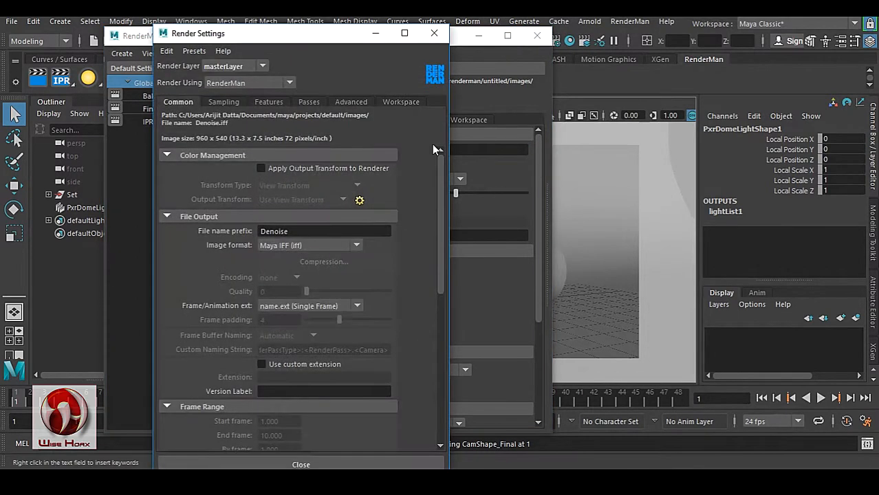
left_click_drag(328, 39, 729, 27)
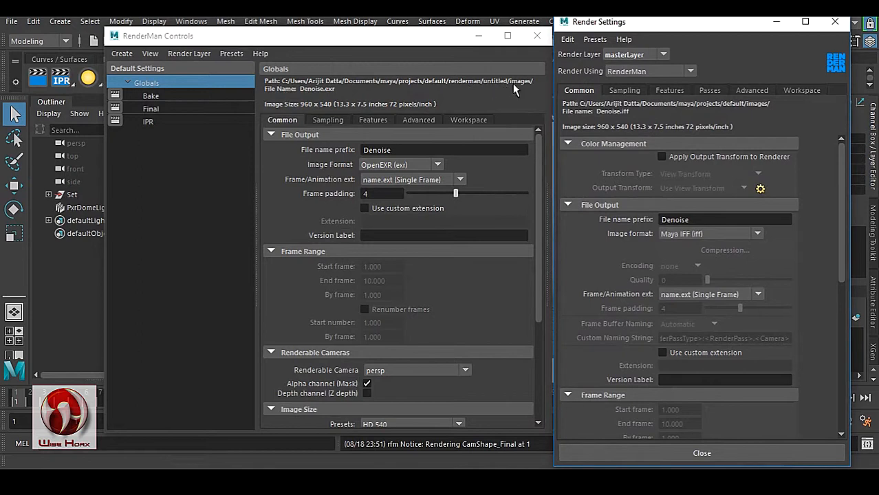
left_click(832, 24)
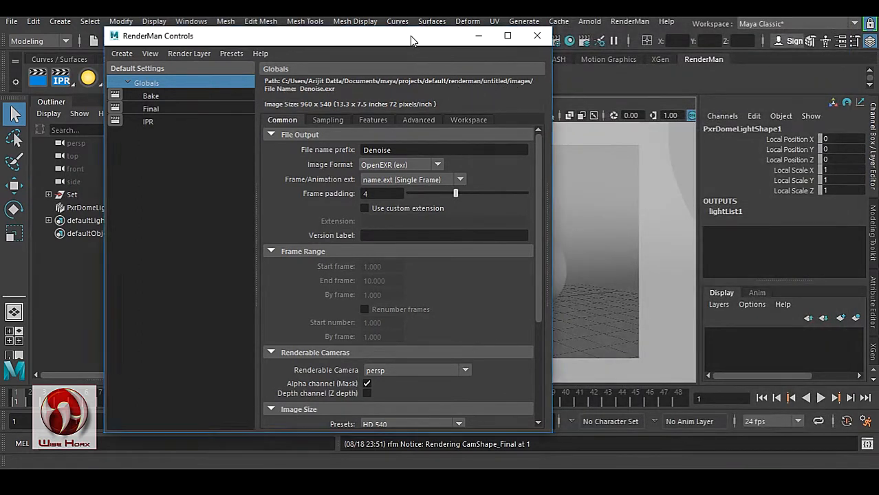
Step: Check the Max Samples and Denoise settings in RenderMan Controls, and return to its common output settings
left_click_drag(410, 35, 369, 30)
left_click(286, 115)
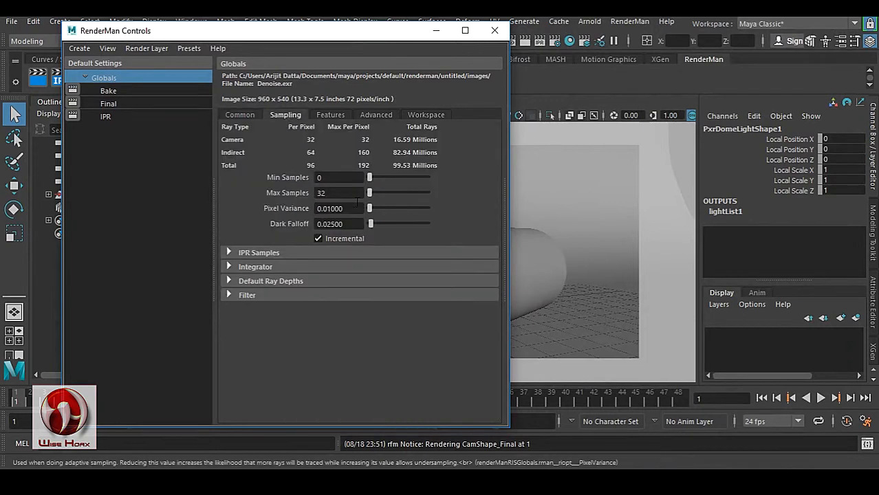
left_click(339, 193)
left_click(330, 115)
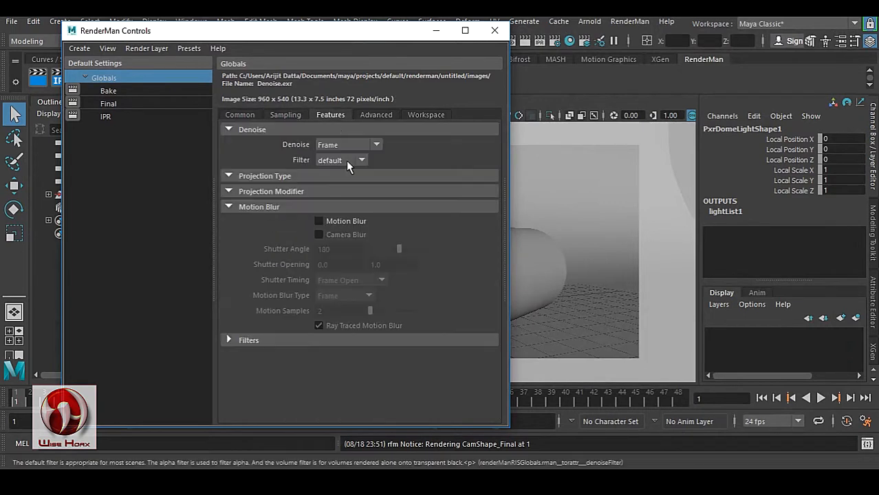
left_click(240, 115)
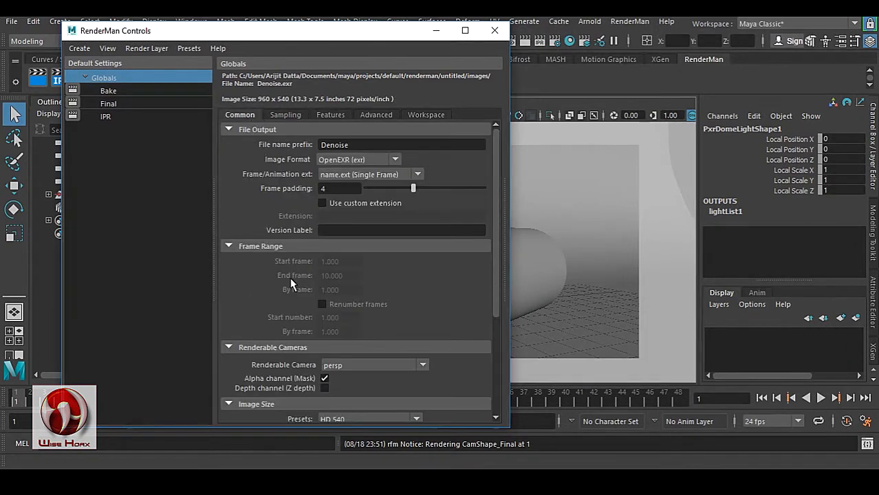
Step: Set the renderable camera to Cam and close the RenderMan Controls
scroll(307, 290, "down", 1)
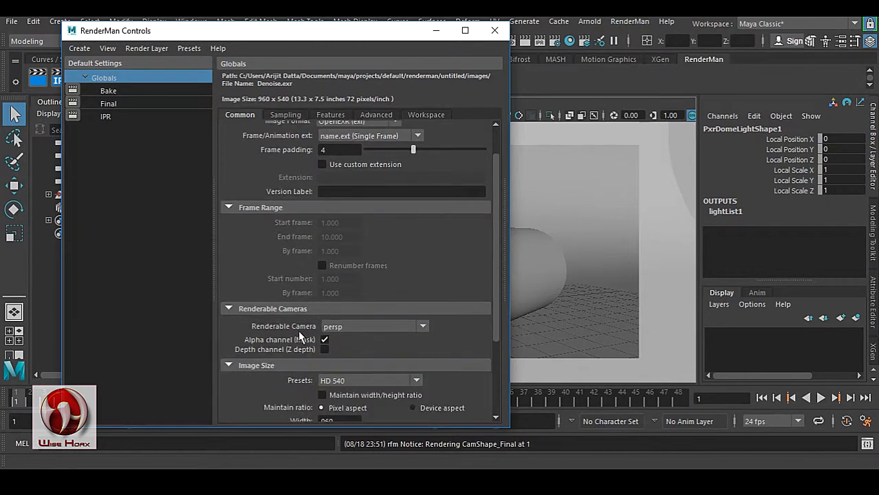
left_click(356, 326)
left_click(354, 356)
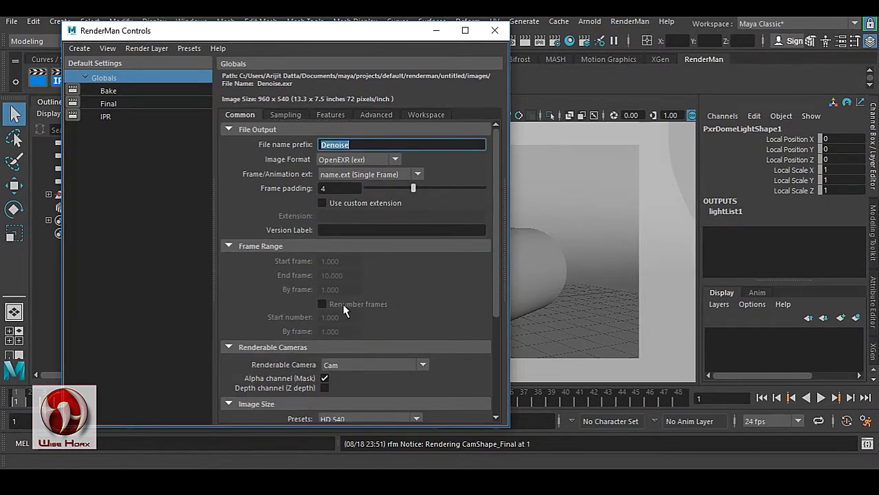
left_click(498, 34)
Step: Start a RenderMan batch render of the scene and check its job commands in the local queue
left_click(626, 22)
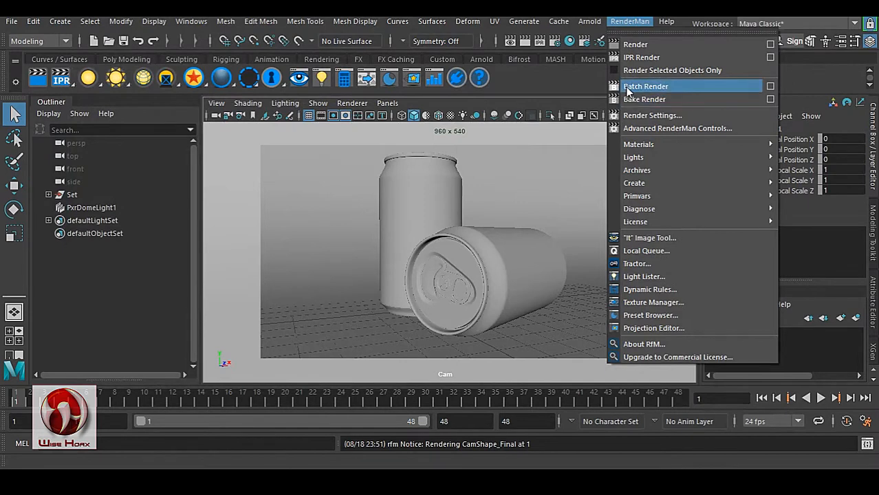
left_click(666, 86)
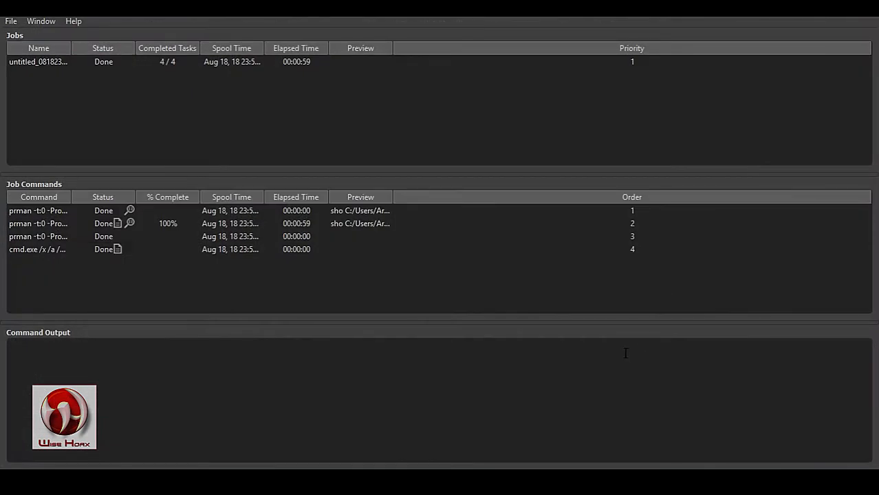
double_click(393, 198)
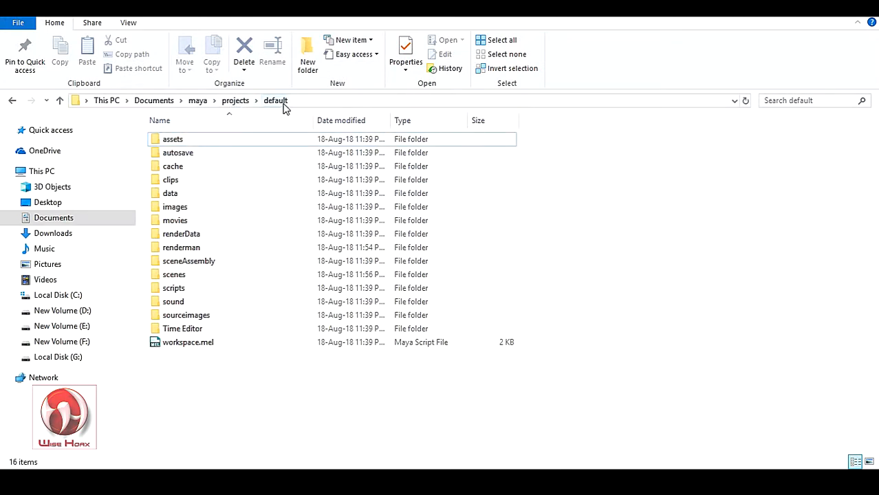
double_click(187, 208)
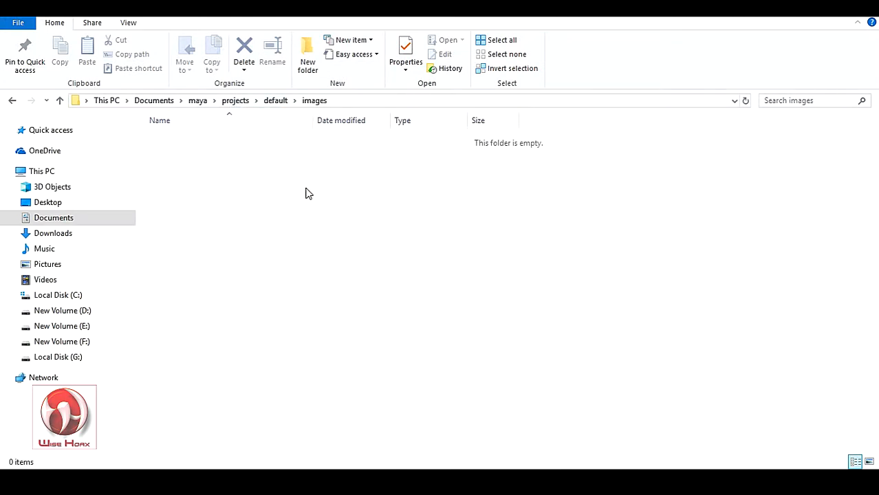
left_click(11, 101)
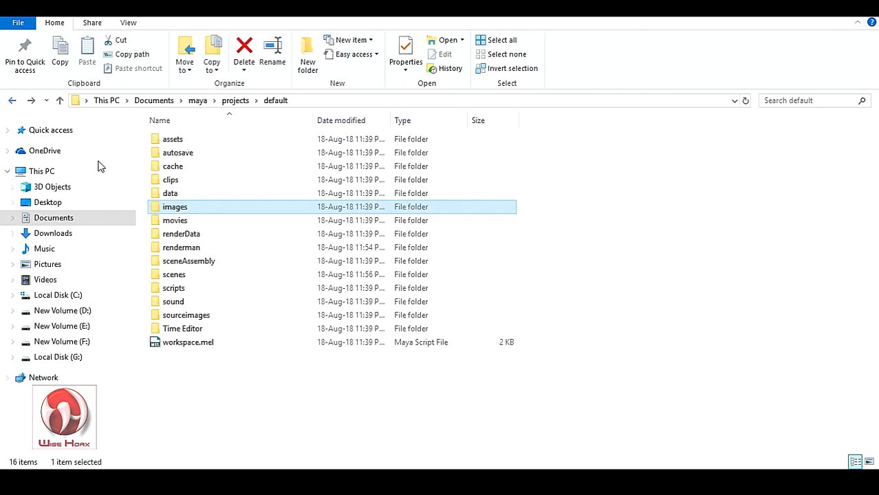
double_click(197, 248)
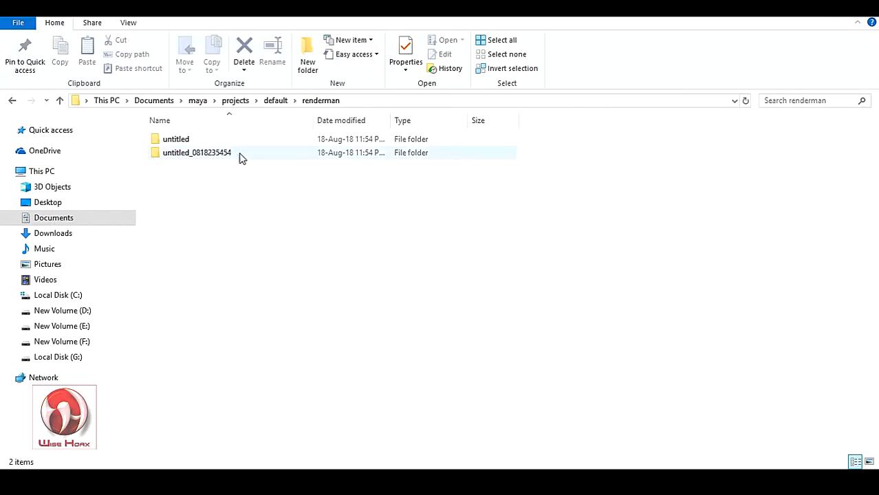
mouse_move(217, 156)
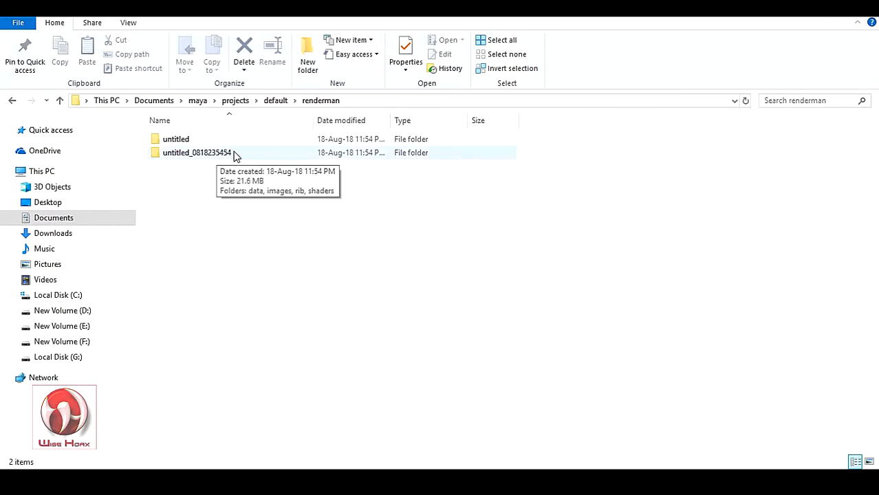
double_click(234, 153)
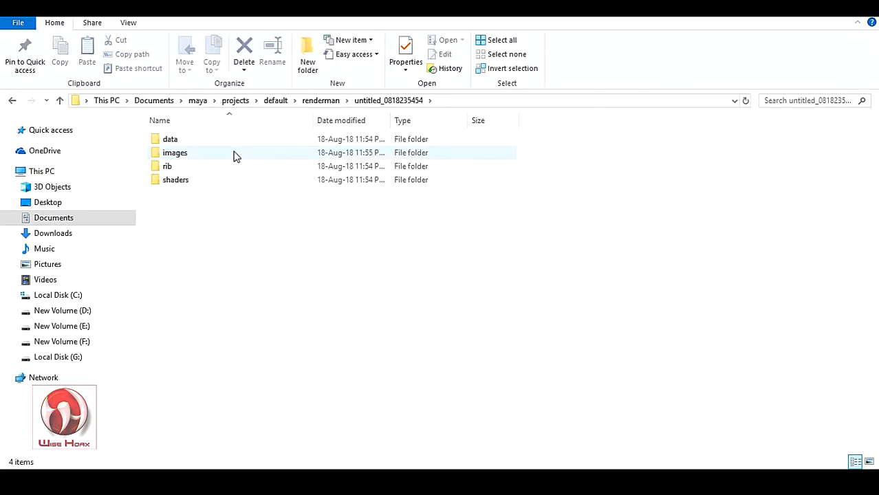
double_click(202, 155)
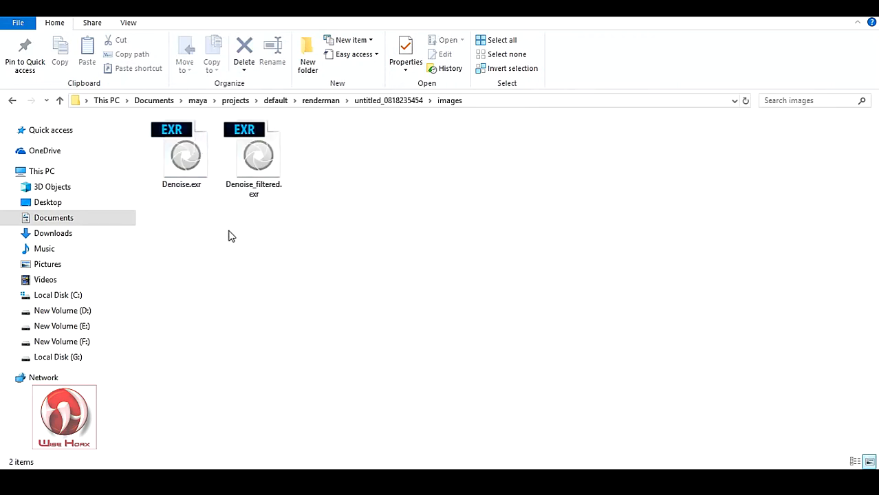
Step: Select Denoise.exr and Denoise_filtered.exr and bring both files into Nuke's node graph
left_click(193, 160)
left_click(264, 163)
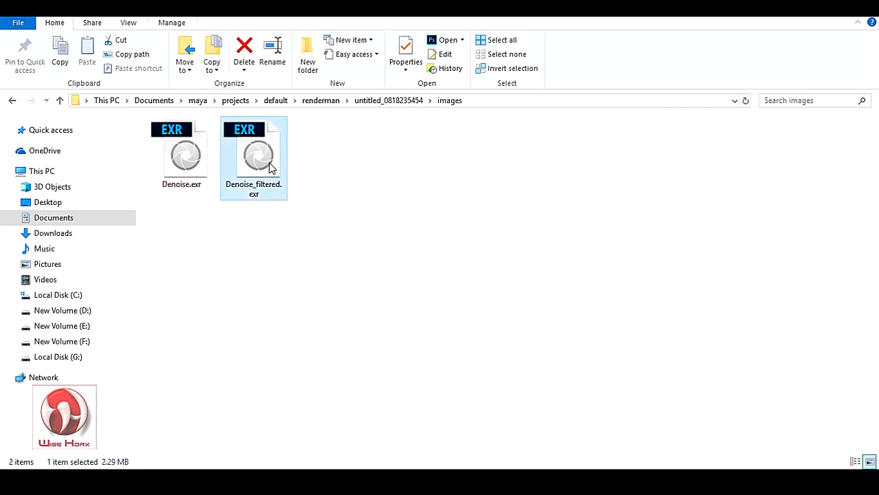
left_click(278, 233)
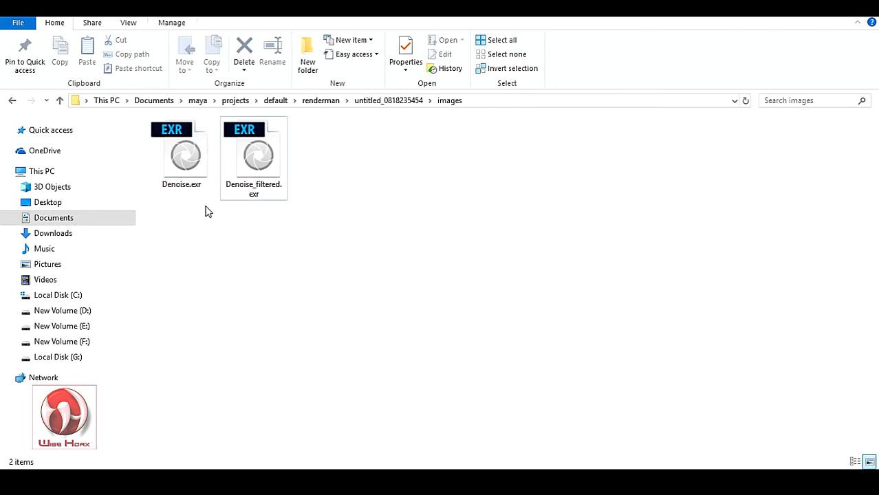
left_click_drag(340, 251, 141, 117)
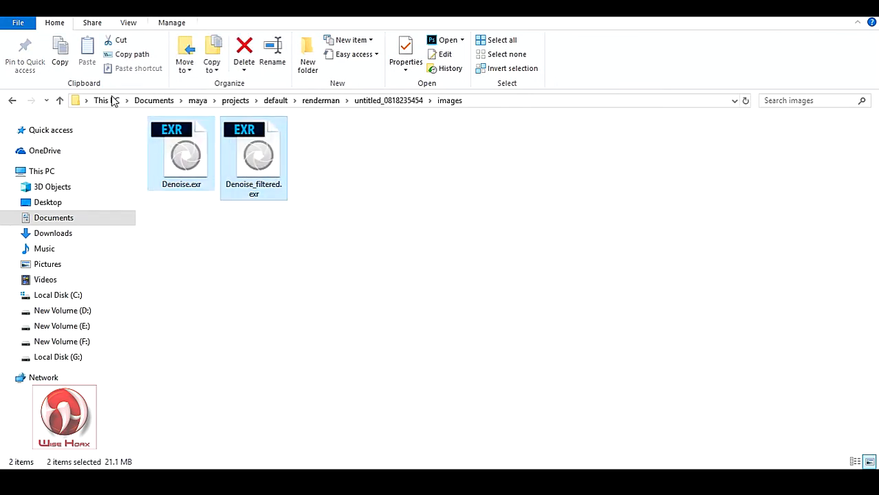
left_click_drag(190, 153, 468, 448)
Step: Place the two read nodes side by side and connect Viewer1 to the Denoise.exr node
left_click_drag(645, 177, 544, 180)
left_click_drag(686, 196, 677, 182)
left_click(608, 216)
left_click_drag(652, 244, 561, 172)
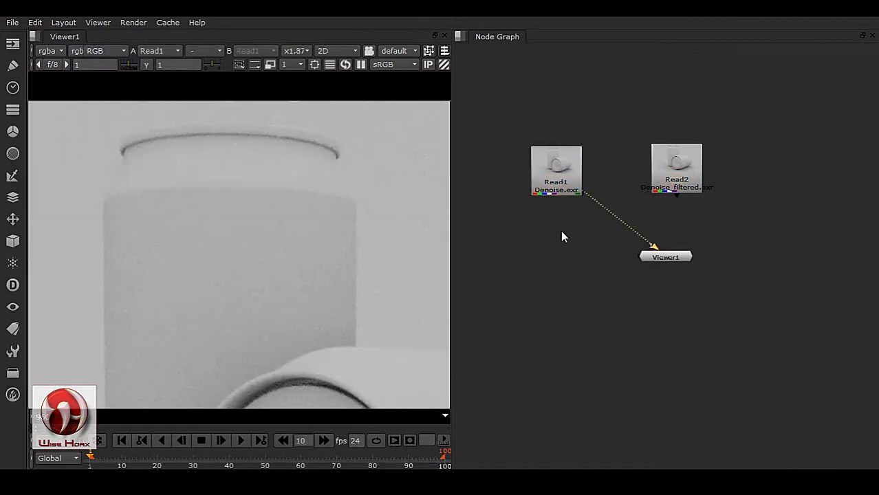
Step: Examine the noise on the can surfaces, lid and background of the unfiltered Denoise.exr render
middle_click_drag(560, 230, 600, 220)
scroll(612, 224, "up", 3)
scroll(630, 235, "up", 2)
middle_click_drag(634, 252, 626, 233)
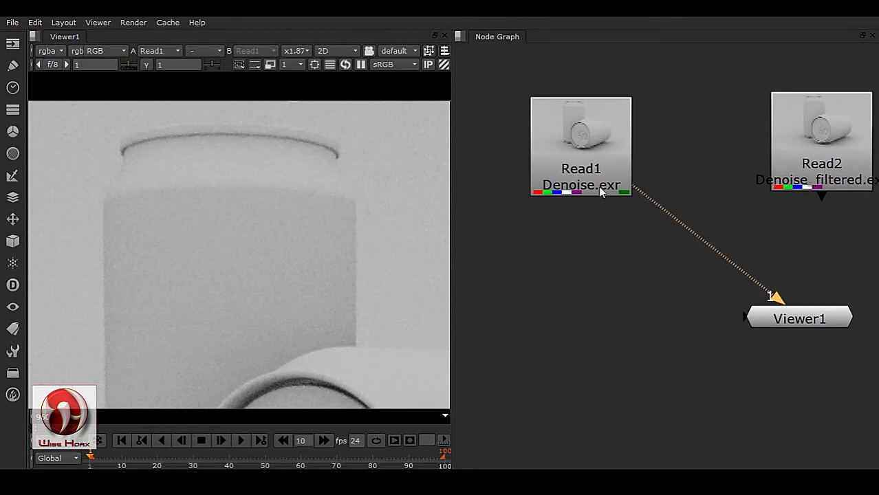
middle_click_drag(229, 258, 236, 135)
middle_click_drag(221, 294, 220, 163)
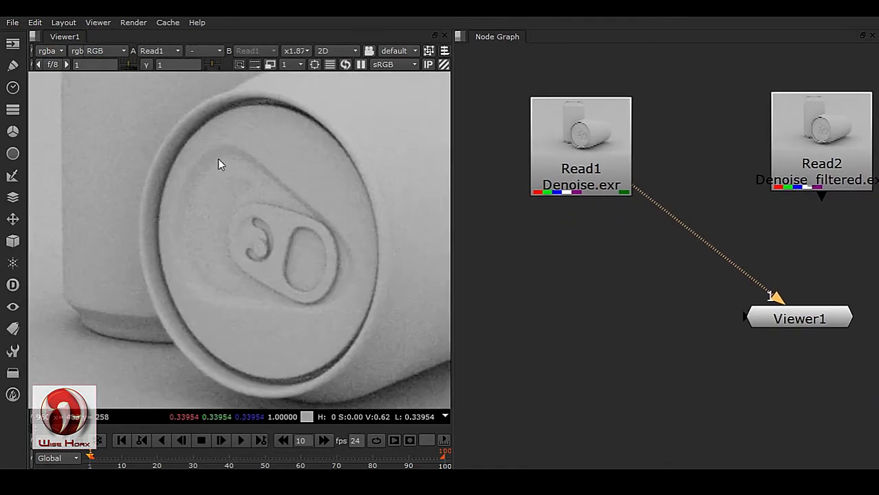
middle_click_drag(179, 196, 234, 288)
scroll(234, 287, "up", 5)
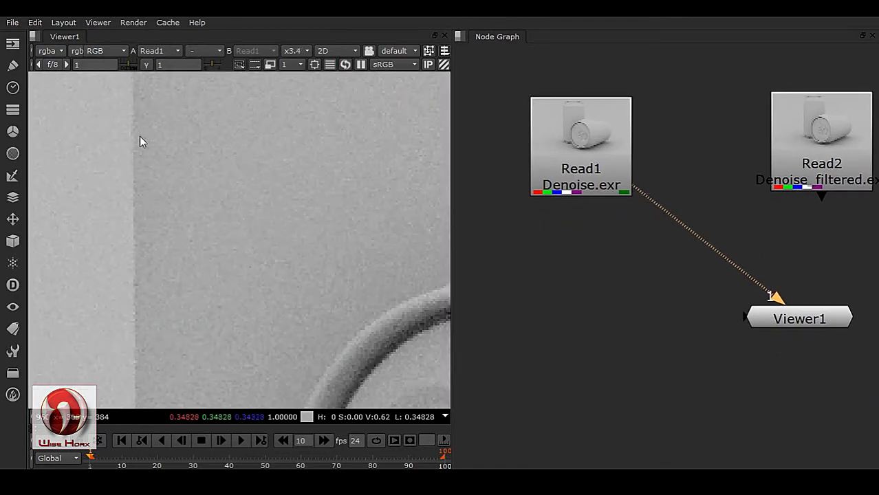
middle_click_drag(140, 137, 236, 307)
middle_click_drag(244, 201, 49, 213)
scroll(267, 216, "down", 2)
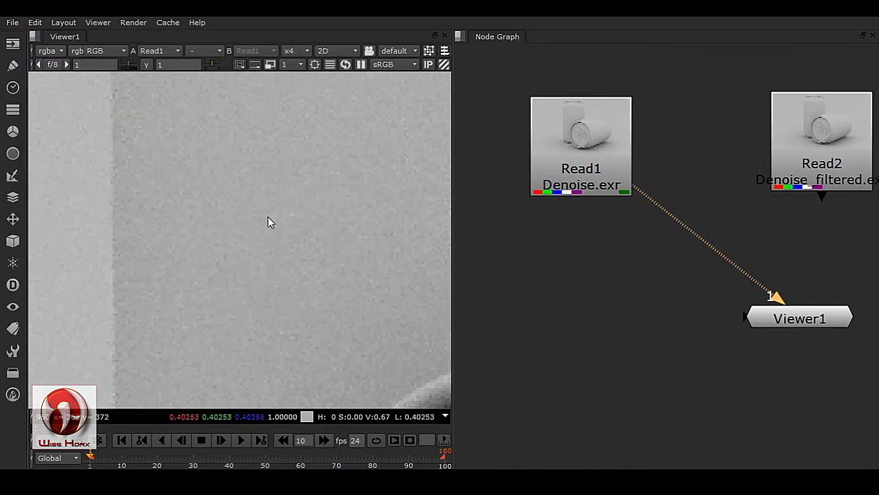
middle_click_drag(310, 217, 67, 211)
middle_click_drag(226, 267, 163, 176)
Step: Connect Viewer1 to Denoise_filtered.exr and examine the cans' surfaces, edges and contact shadows up close and in full
middle_click_drag(668, 255, 547, 273)
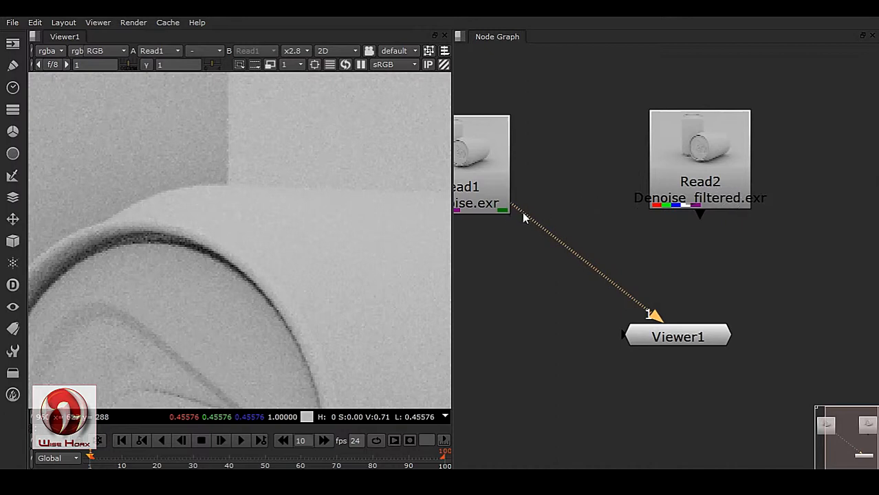
left_click_drag(522, 218, 681, 206)
middle_click_drag(149, 292, 371, 324)
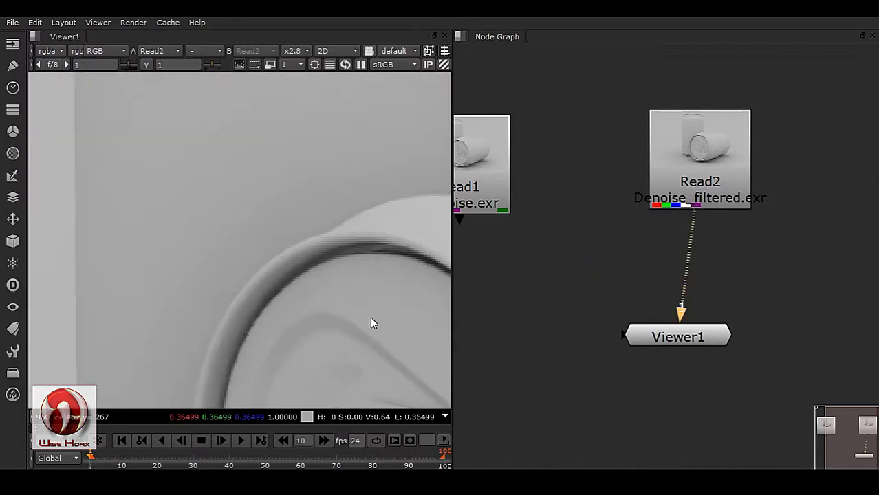
scroll(255, 234, "down", 4)
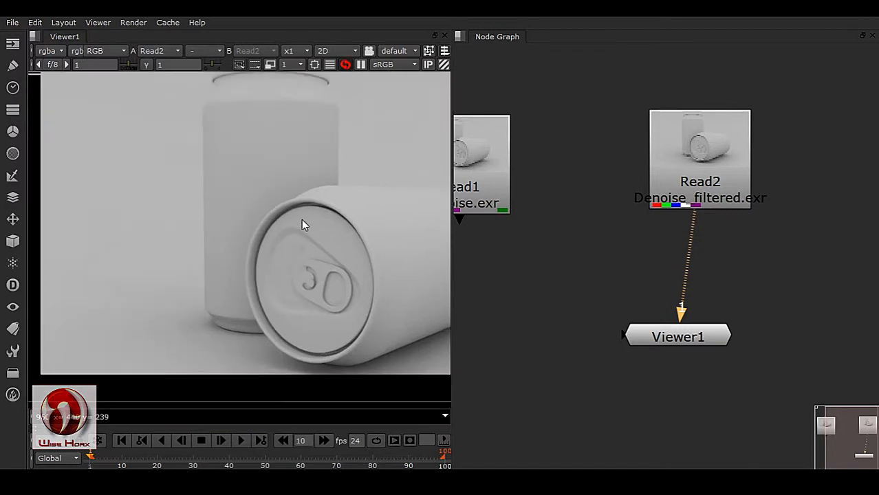
scroll(232, 295, "up", 4)
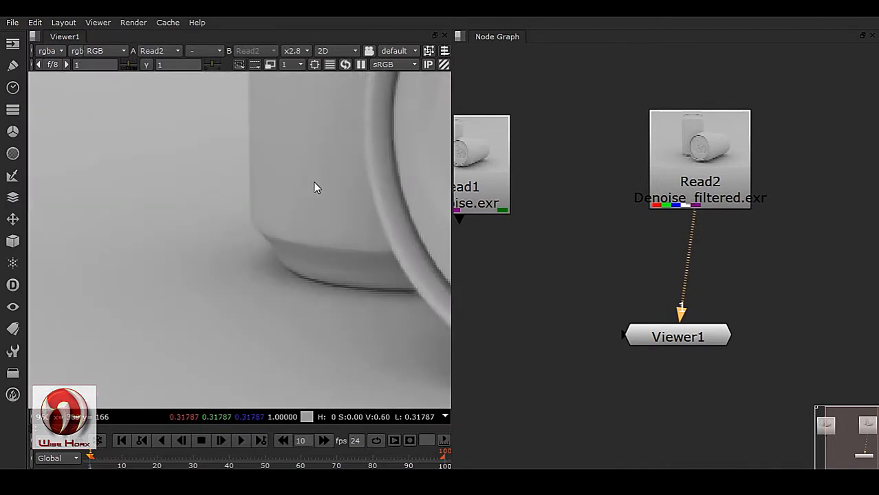
middle_click_drag(314, 183, 317, 237)
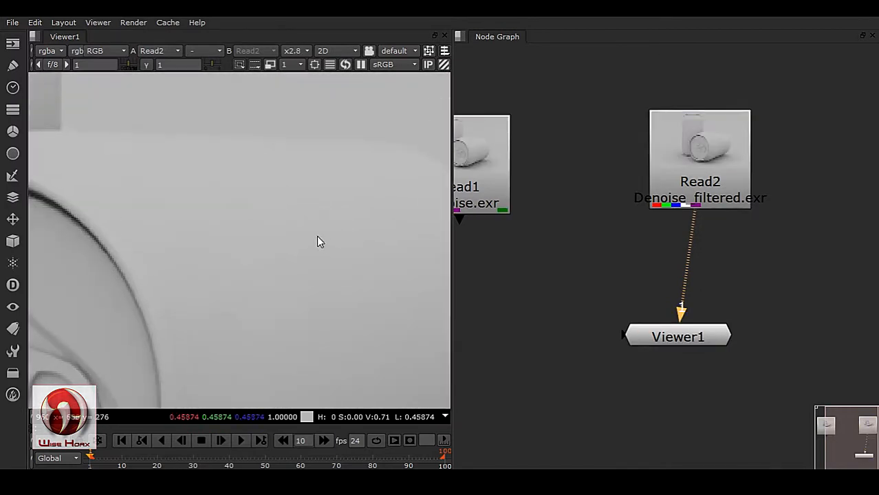
middle_click_drag(413, 291, 276, 297)
middle_click_drag(325, 394, 265, 229)
middle_click_drag(276, 192, 340, 374)
middle_click_drag(66, 199, 340, 240)
middle_click_drag(184, 203, 451, 244)
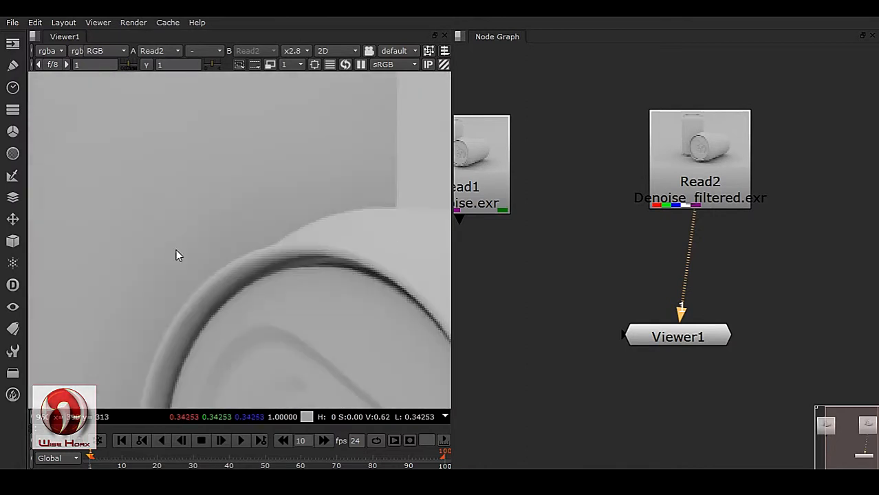
middle_click_drag(176, 255, 271, 117)
scroll(182, 214, "down", 6)
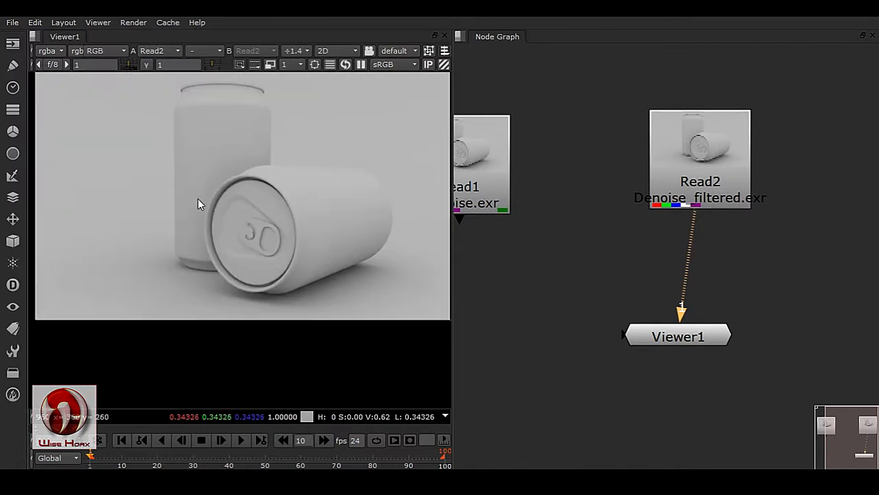
mouse_move(198, 204)
middle_mouse_down()
mouse_move(238, 233)
mouse_move(209, 212)
middle_mouse_up()
Step: Compare both renders around the lying can's lid by switching Viewer1 to Denoise.exr and back to Denoise_filtered.exr
left_click_drag(700, 219, 524, 234)
middle_click_drag(524, 234, 563, 241)
scroll(248, 242, "up", 4)
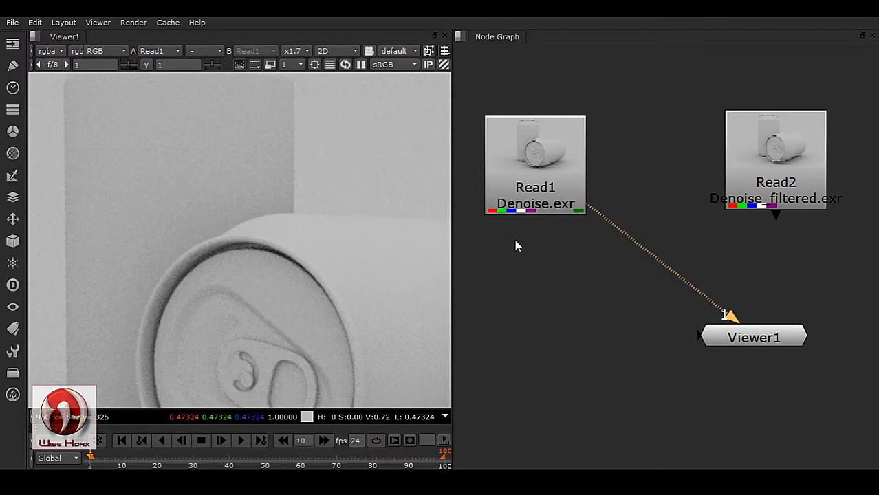
left_click_drag(598, 214, 775, 189)
middle_click_drag(359, 265, 328, 244)
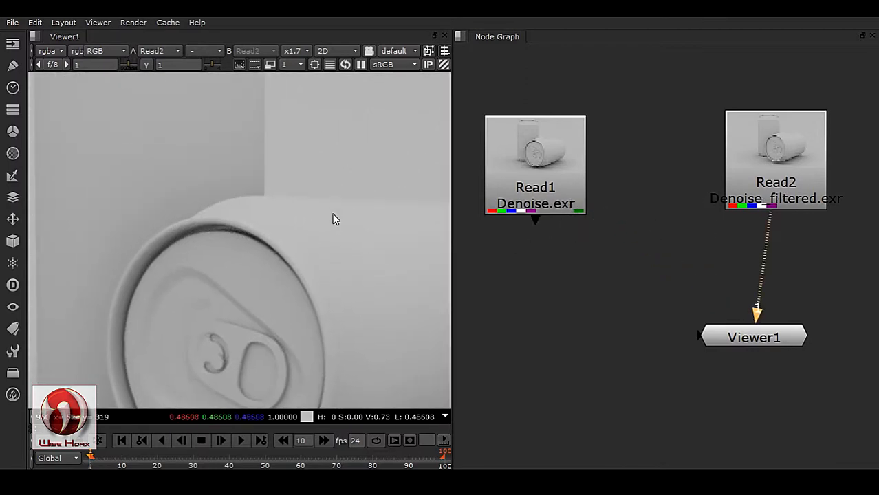